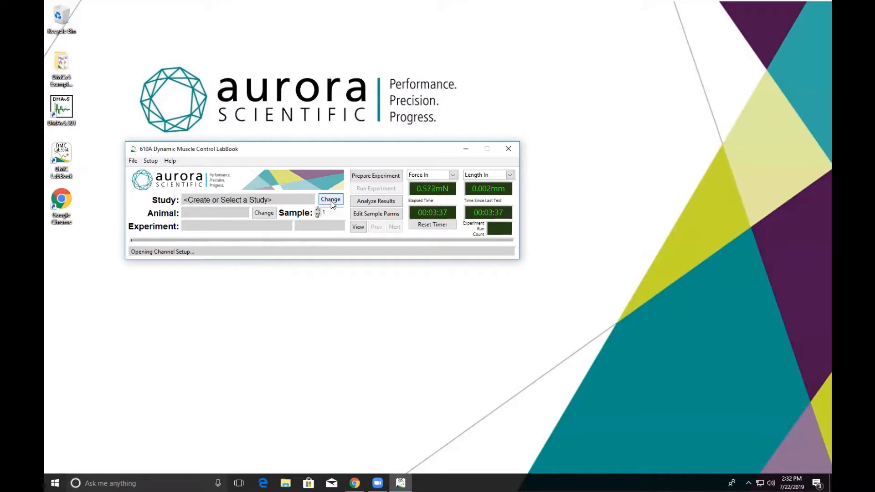
Start a new study named "mdx mouse trials" with the description "assesment of maximal force in treated mdx mice".
click(331, 200)
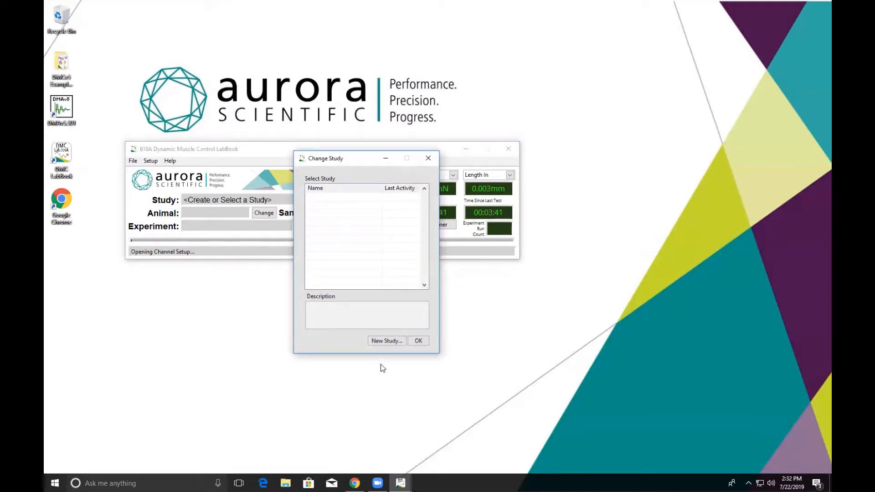
click(381, 340)
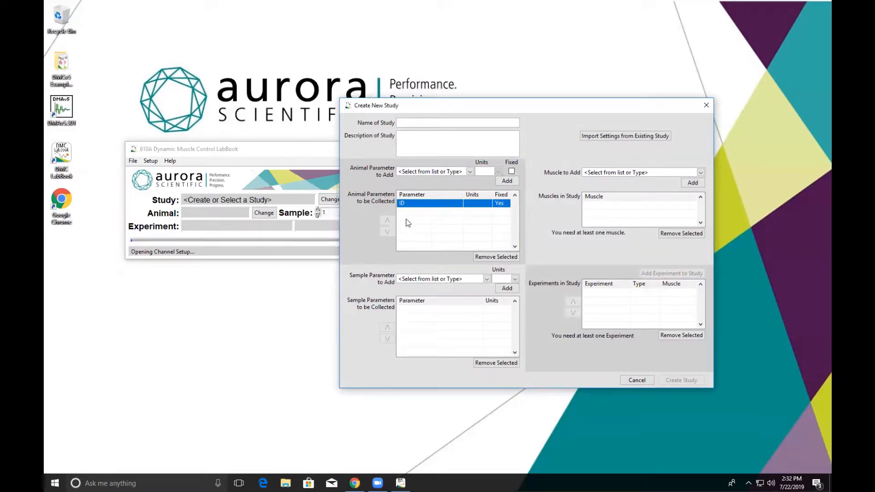
click(410, 123)
text(mdx mouse trials)
key(Tab)
text(assesment of maximal force )
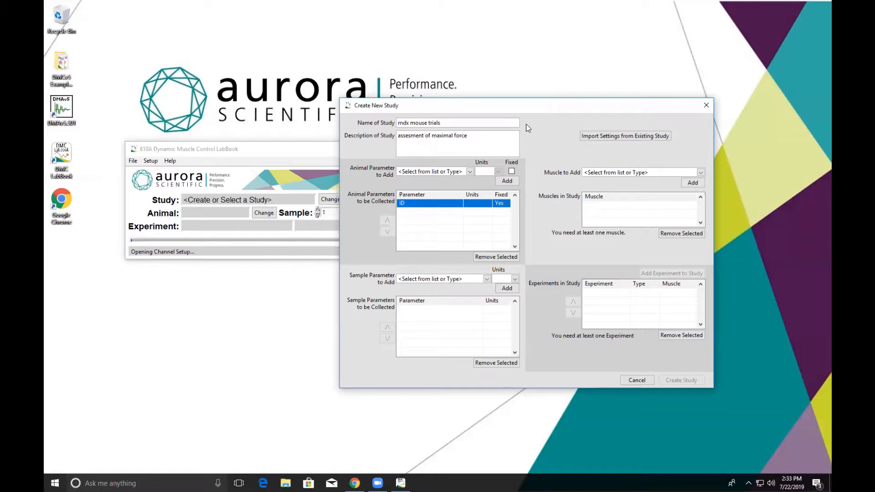
text(in treated mdx mice)
Add Sex and Mass in g to the animal parameters to be collected.
click(470, 171)
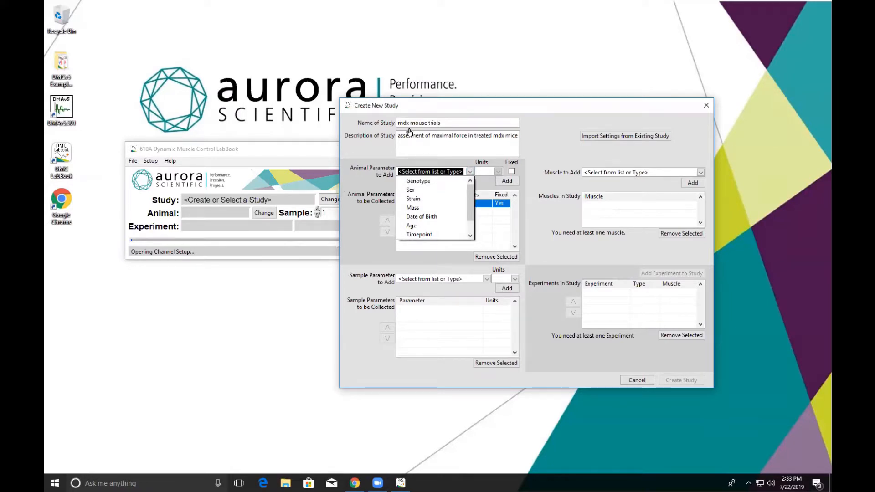
click(437, 191)
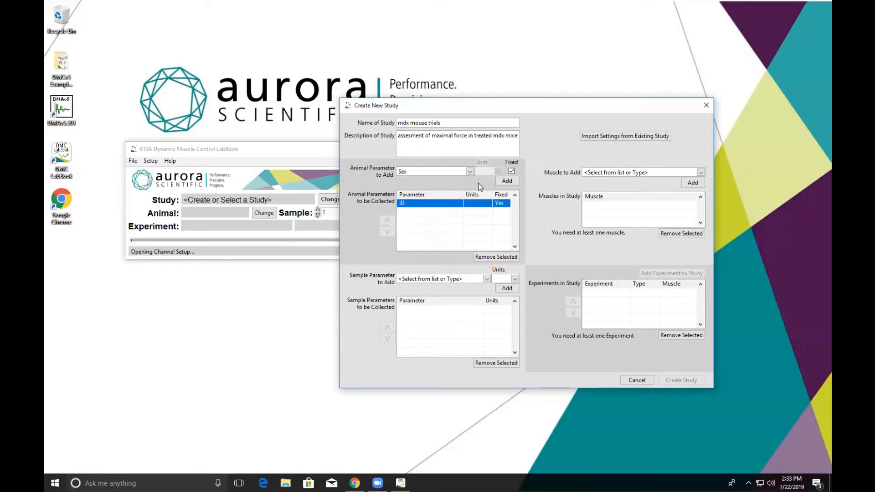
click(508, 181)
click(468, 171)
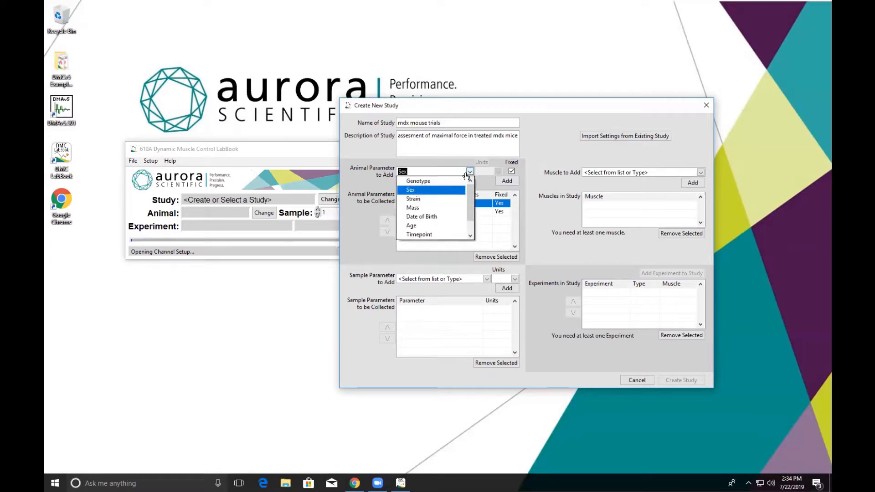
click(433, 208)
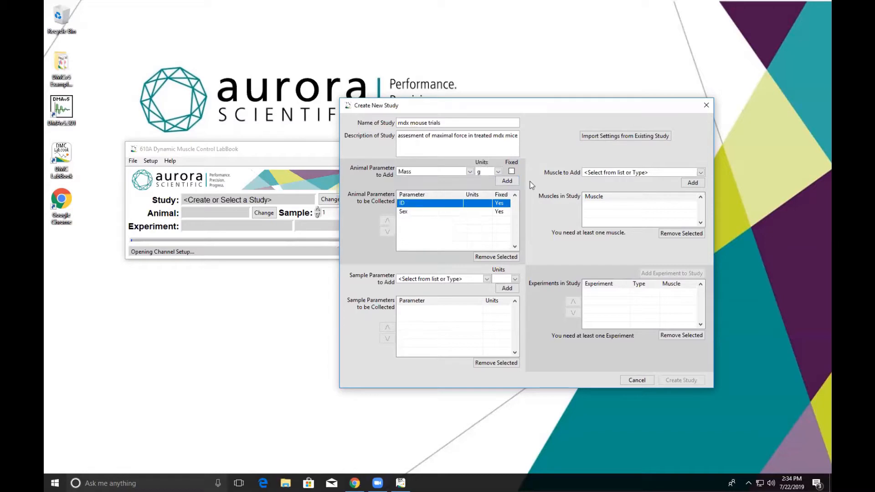
click(507, 181)
Add Date of Birth as a fixed animal parameter to be collected.
click(470, 173)
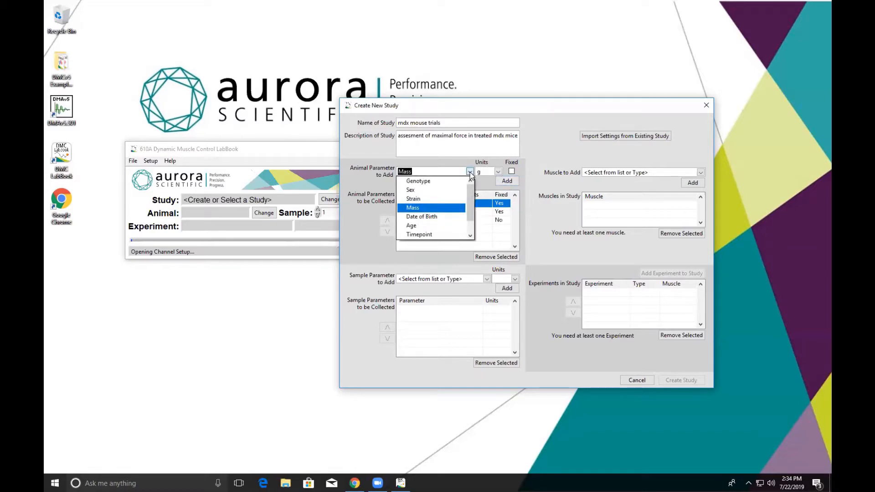
drag(469, 206, 471, 221)
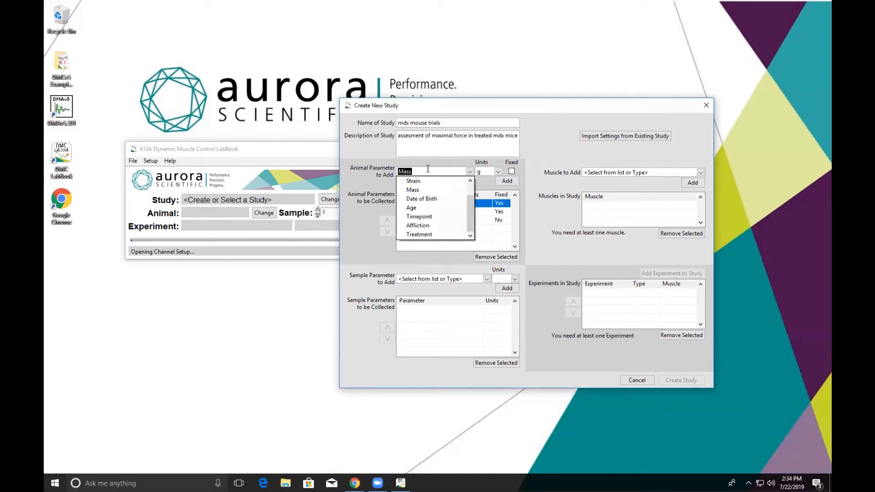
scroll(428, 169, up, 1)
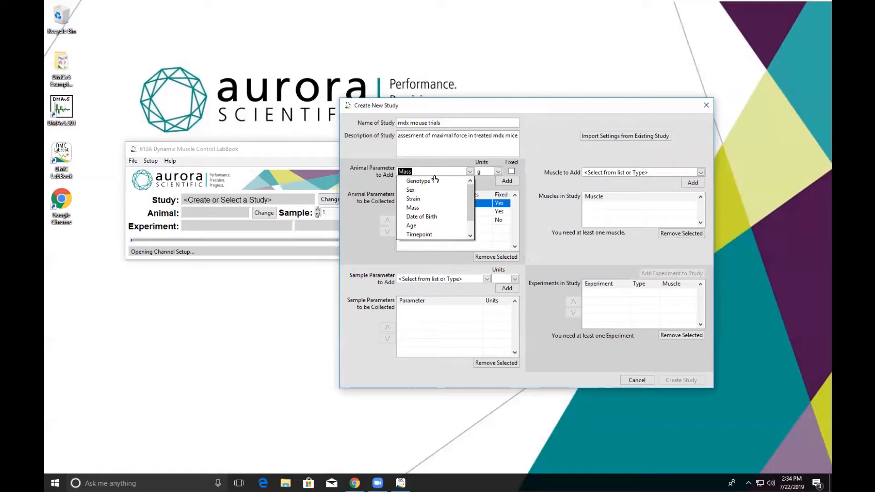
scroll(478, 252, down, 1)
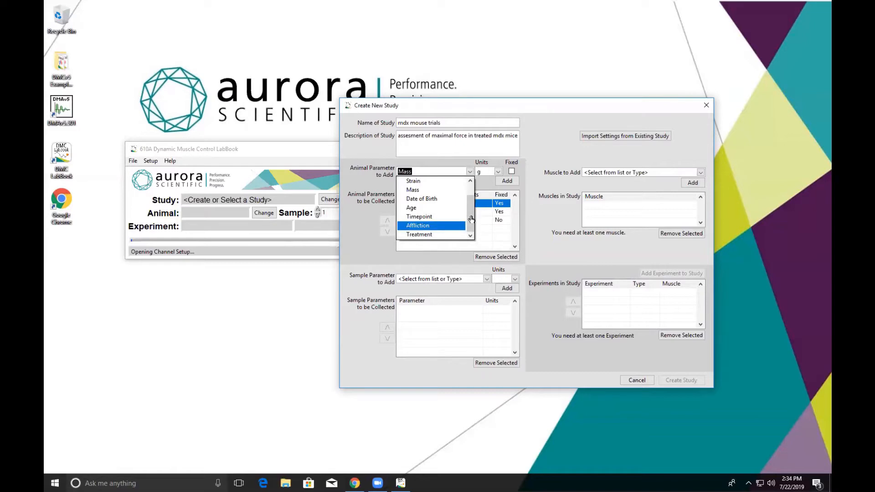
click(436, 201)
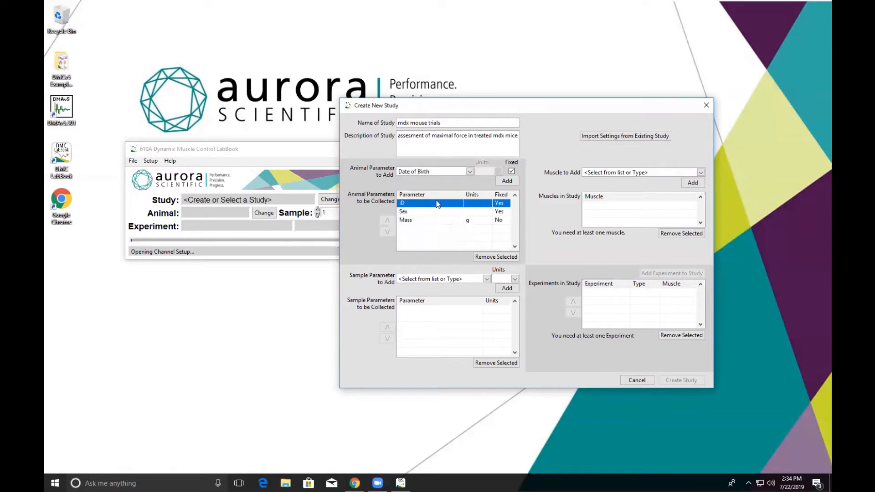
click(507, 180)
Add Mass in g and Length in mm to the sample parameters to be collected.
click(487, 279)
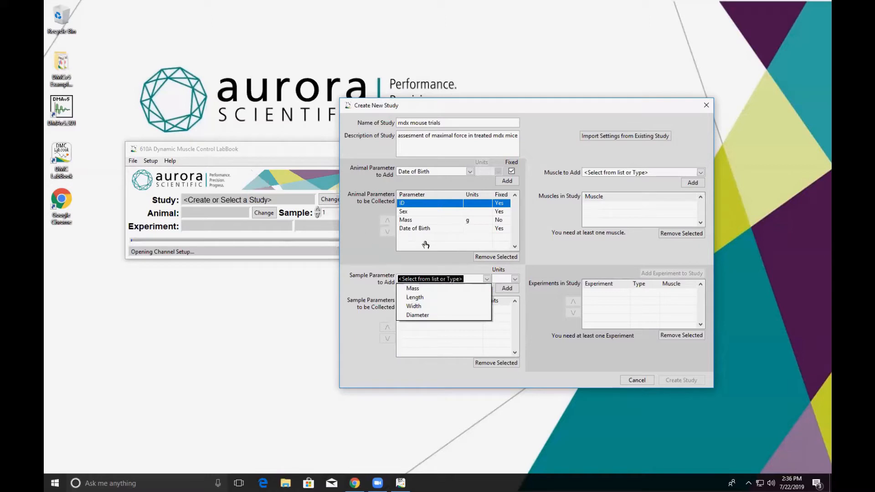
click(447, 289)
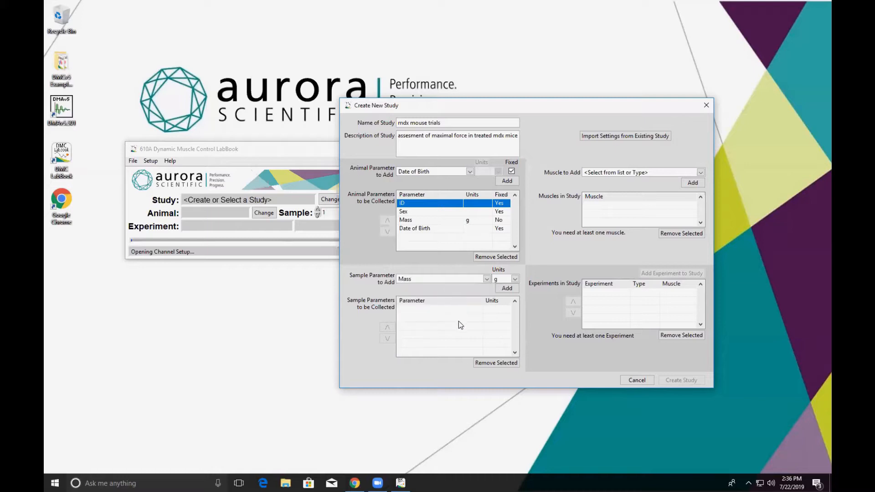
click(506, 288)
click(485, 281)
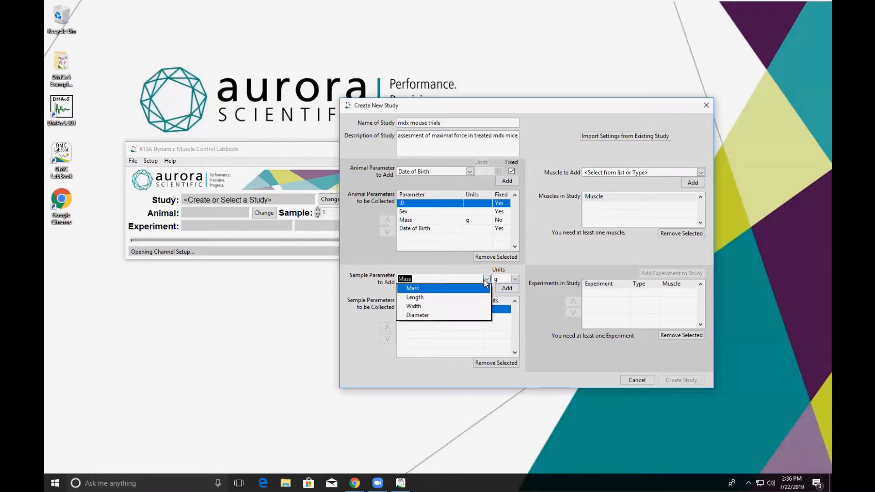
click(435, 298)
click(506, 288)
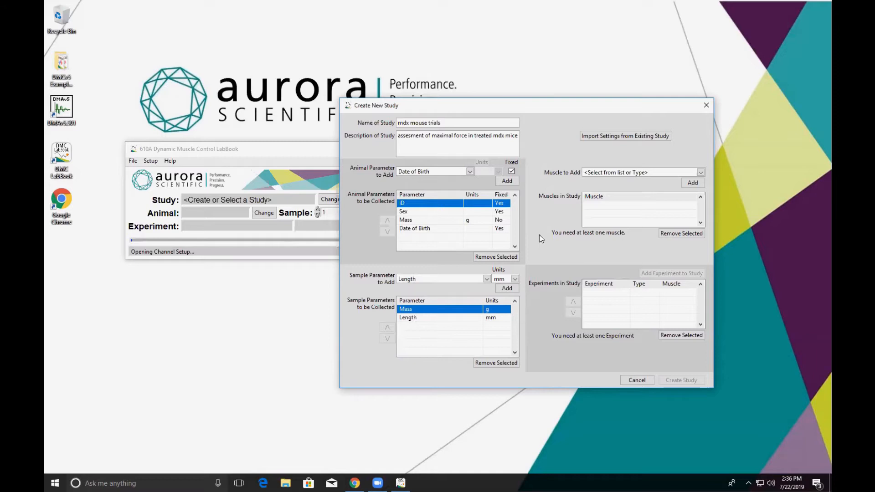
Add a custom muscle named Dorsiflexors to the study's muscle list and remove it again.
click(700, 172)
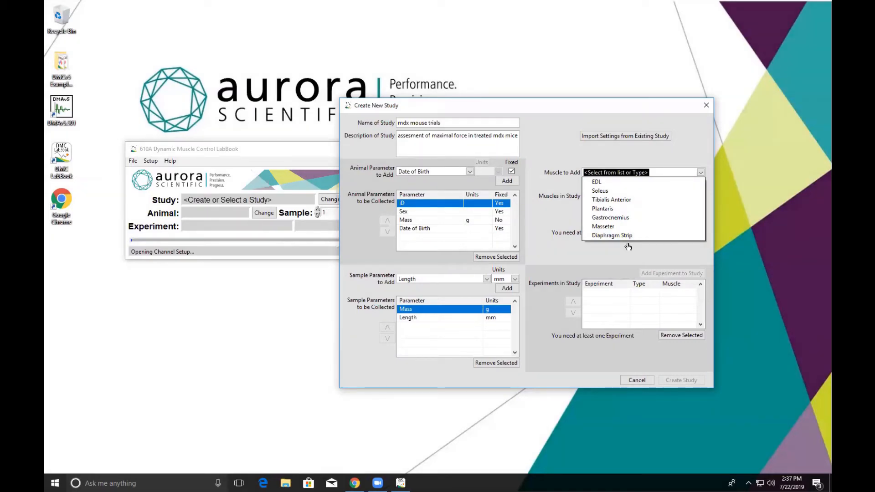
key(BackSpace)
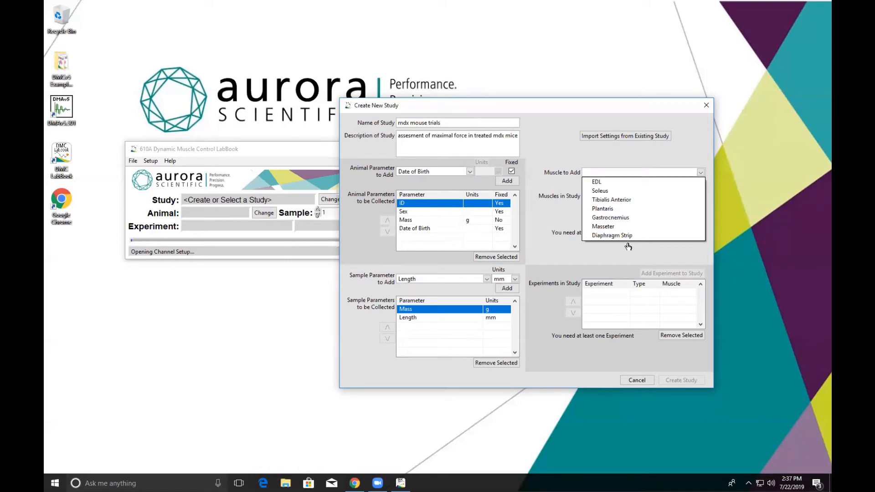
text(Dorsife)
key(BackSpace)
text(lexors)
key(Return)
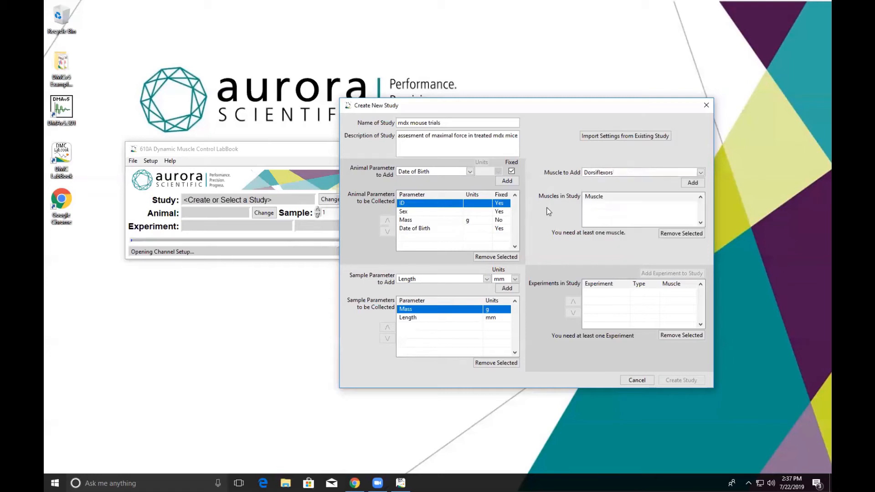
click(692, 183)
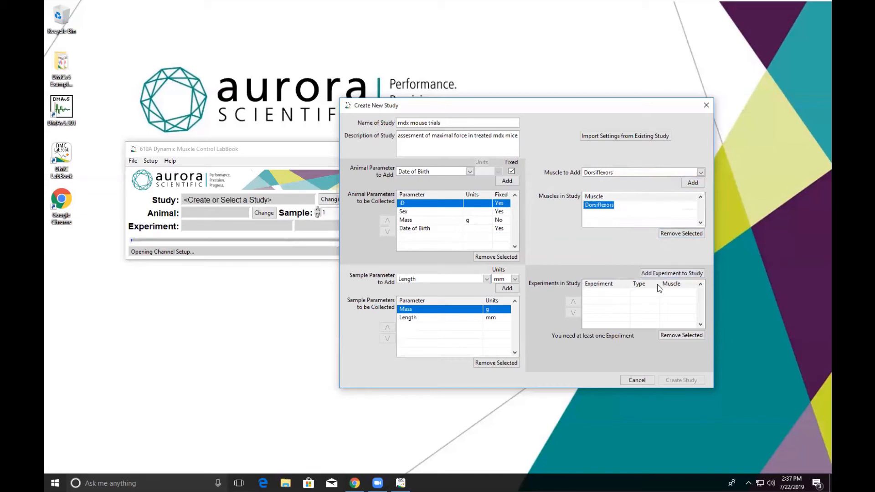
click(681, 233)
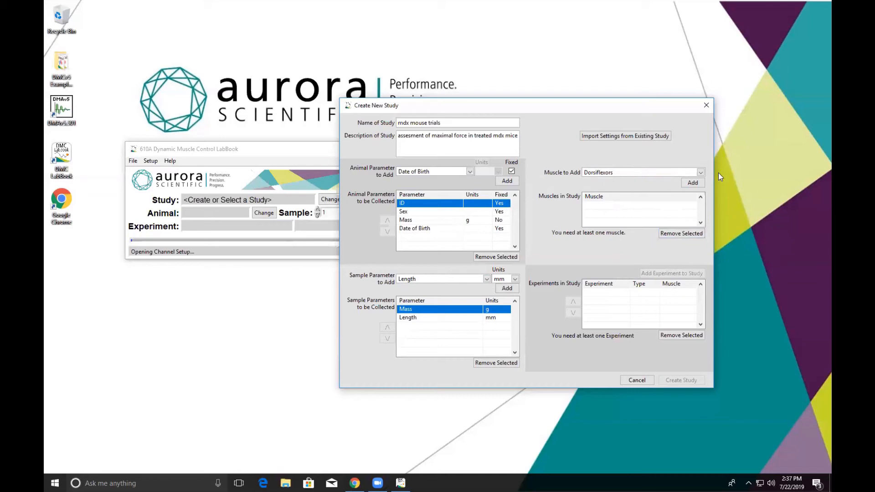
Add the EDL, Soleus and Diaphragm Strip muscles to the study.
click(700, 172)
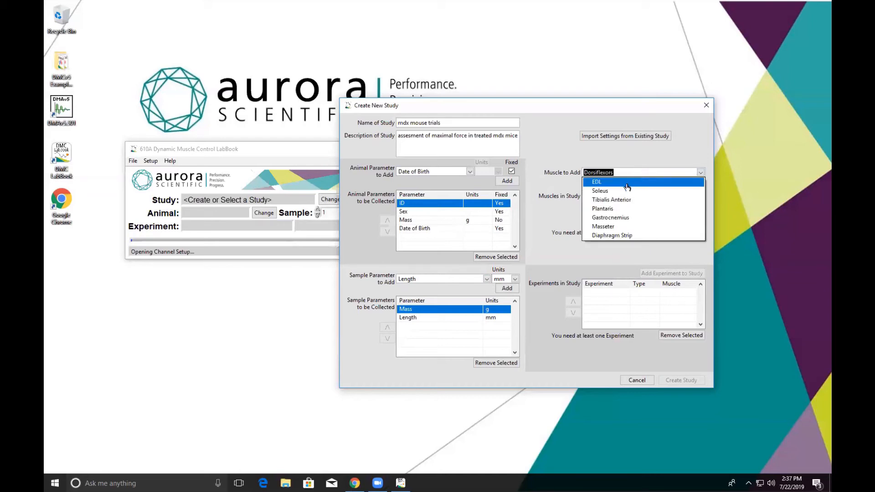
click(619, 183)
click(693, 183)
click(700, 172)
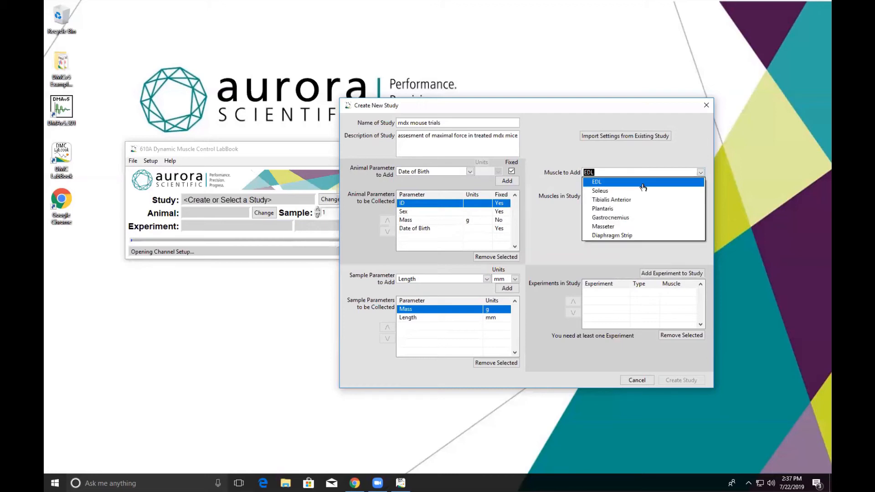
click(642, 190)
click(695, 182)
click(700, 172)
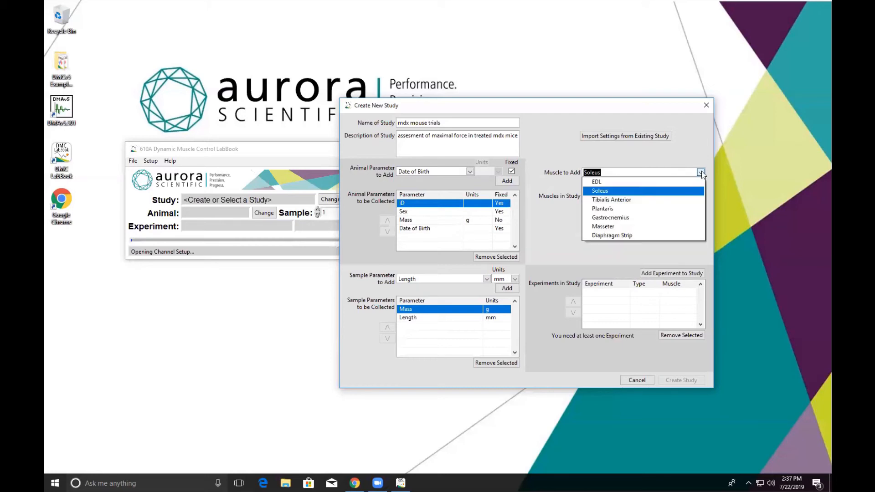
click(611, 236)
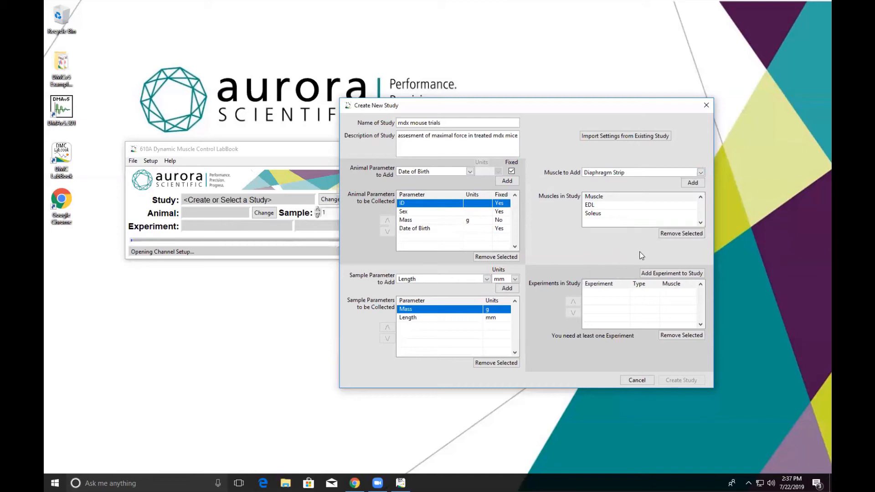
click(693, 183)
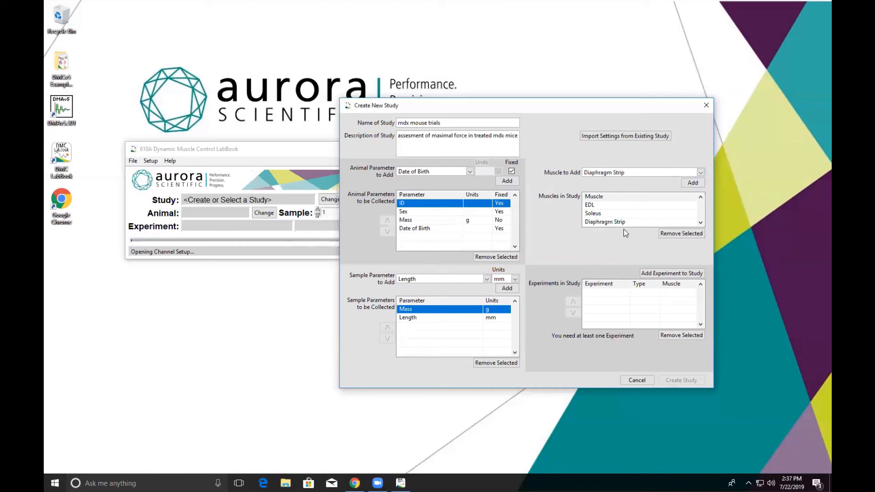